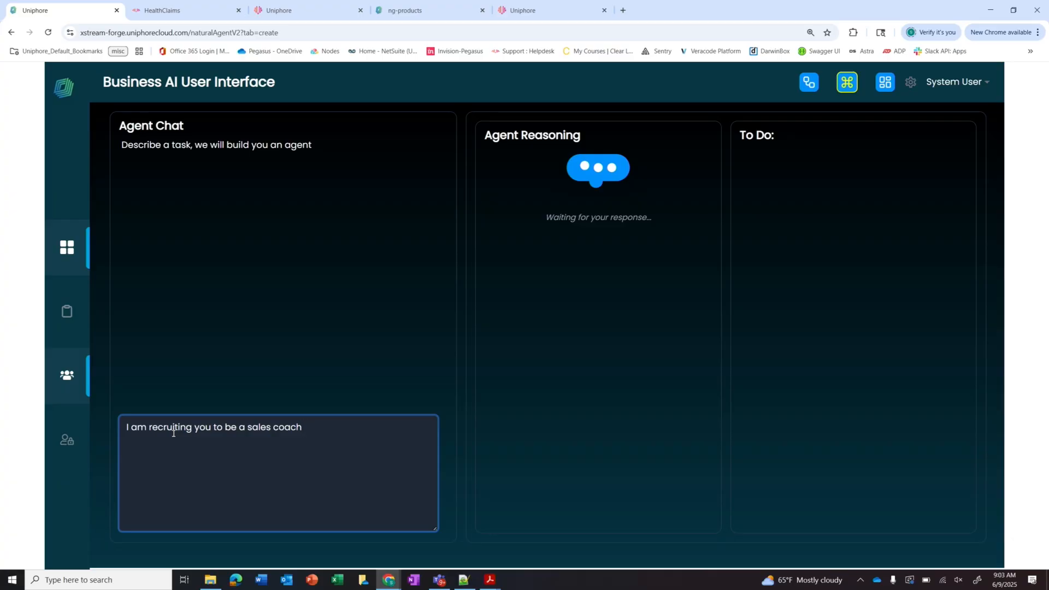
- Continue the sales coach prompt: learn from past interactions, account and oppty data from salesforce, and the team structures from workday
text(. please learn from past interactions, )
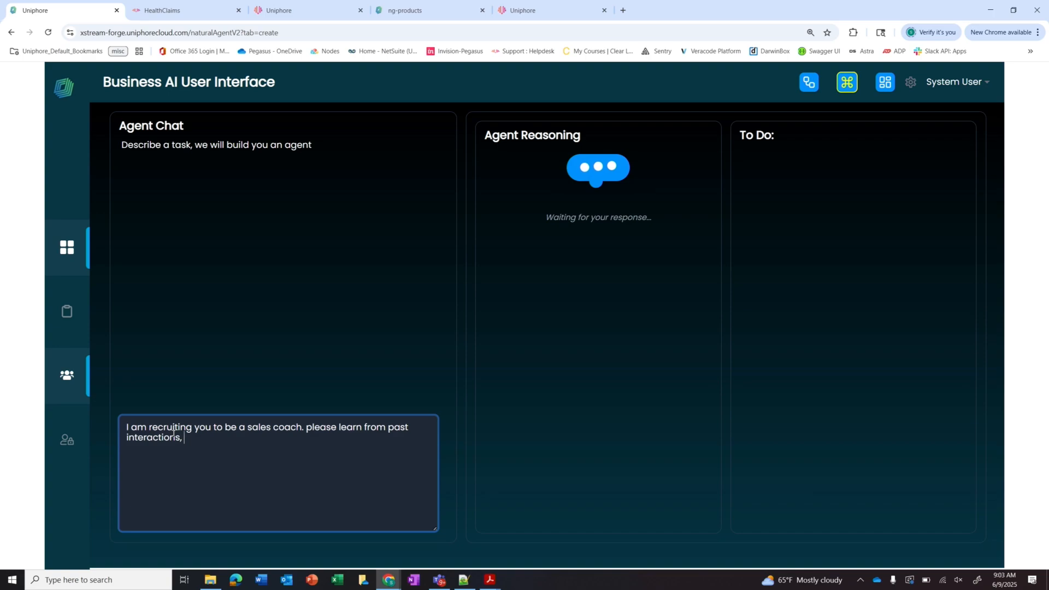
text(learn from accou)
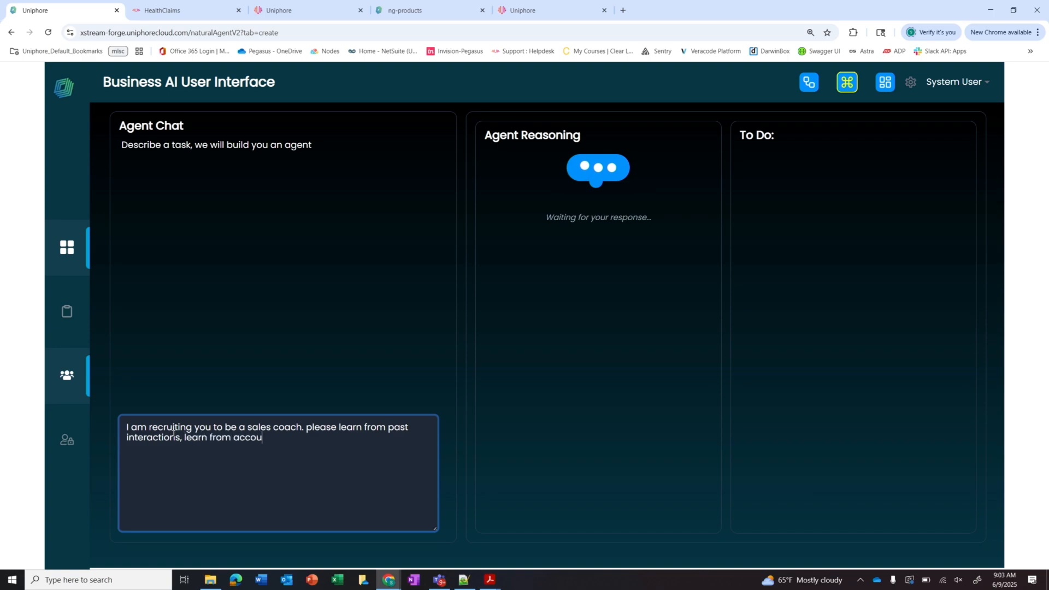
text(nt and oppty data from salesforc)
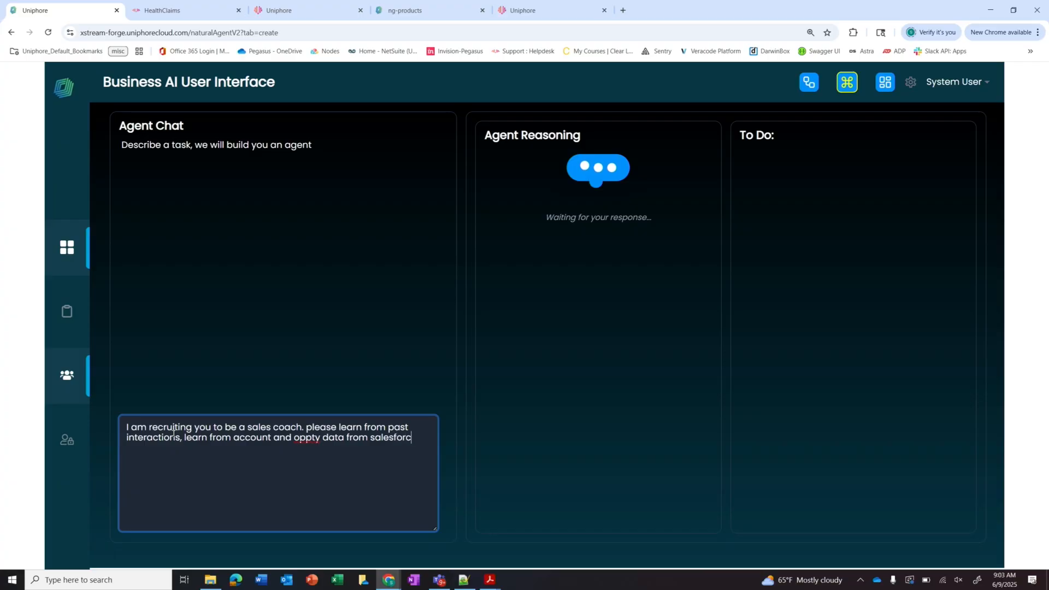
text(e adn the team sturc)
key(BackSpace)
key(BackSpace)
key(BackSpace)
text(rcutu)
key(BackSpace)
key(BackSpace)
key(BackSpace)
key(BackSpace)
key(BackSpace)
text(ructures from work)
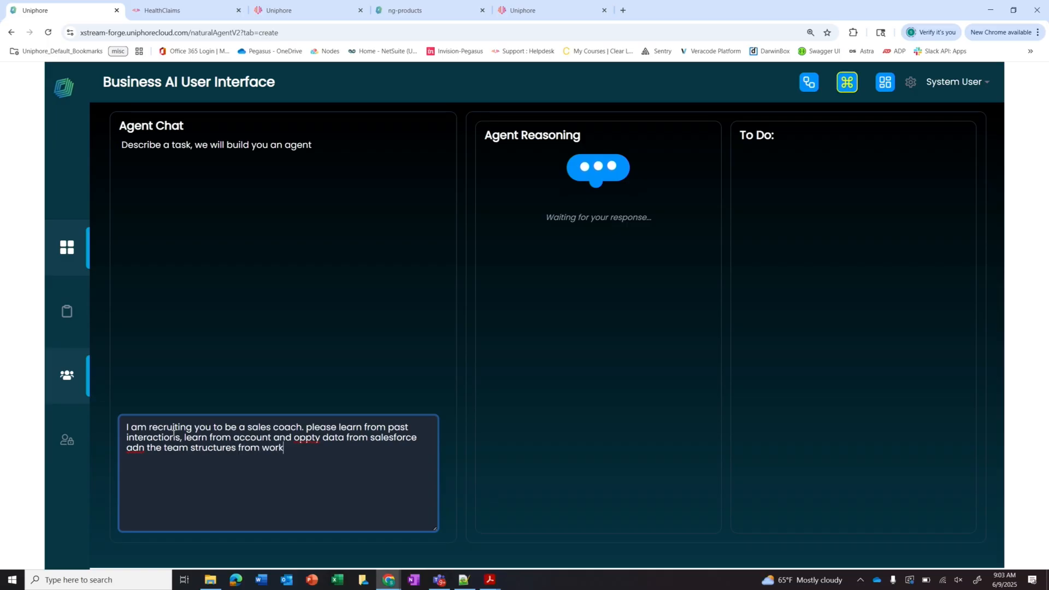
text(day. You will also neee)
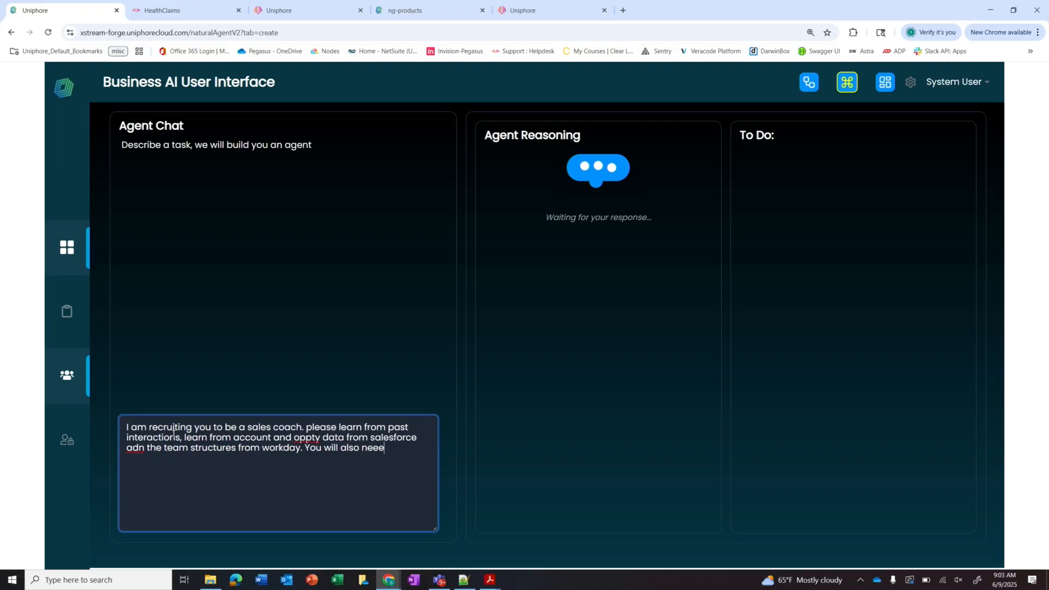
- Add to the prompt that the agent will also need to learn from PRD document in confluence and jira stories
key(BackSpace)
text(d to learn from prd)
key(BackSpace)
key(BackSpace)
key(BackSpace)
text(PRD document in confluence and )
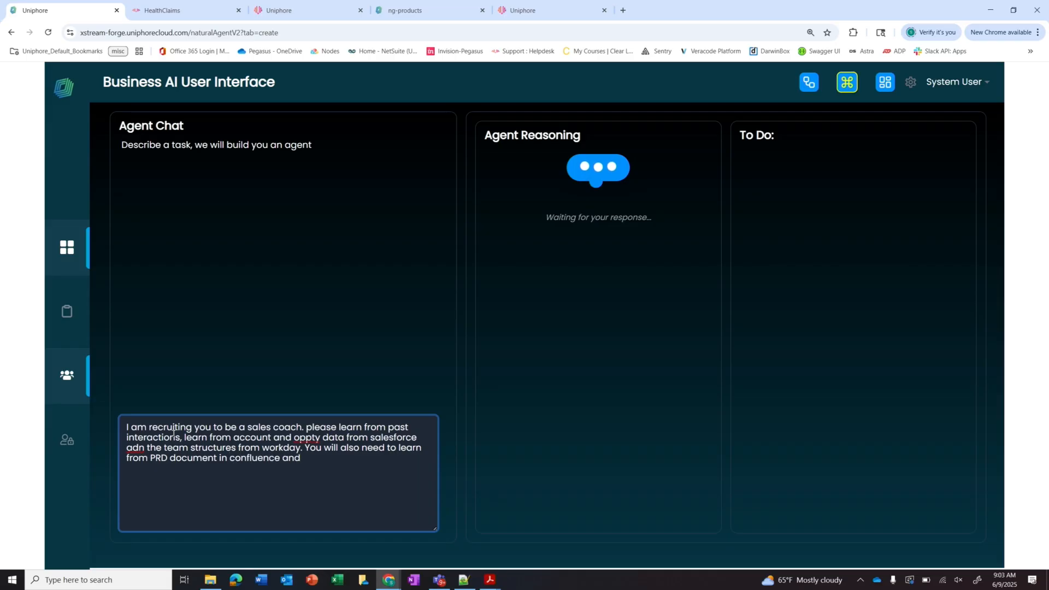
text(jira stories. Also I)
- Finish the prompt with learning the backend of self serve to be able to deploy as a self serve app, and send it
text(earn hte back )
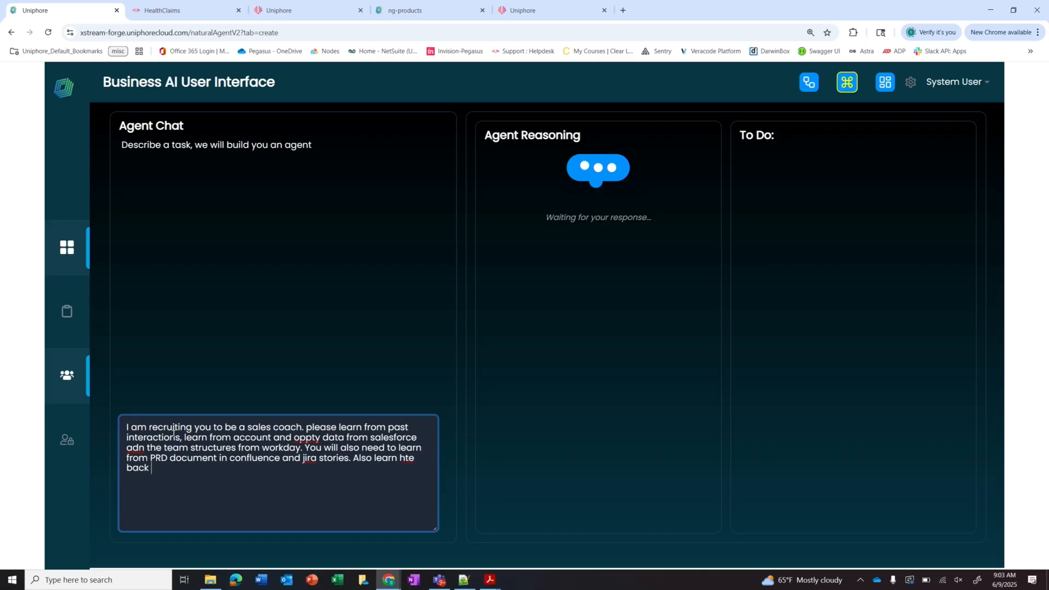
text(end of self serve to be abl eto)
key(BackSpace)
key(BackSpace)
key(BackSpace)
key(BackSpace)
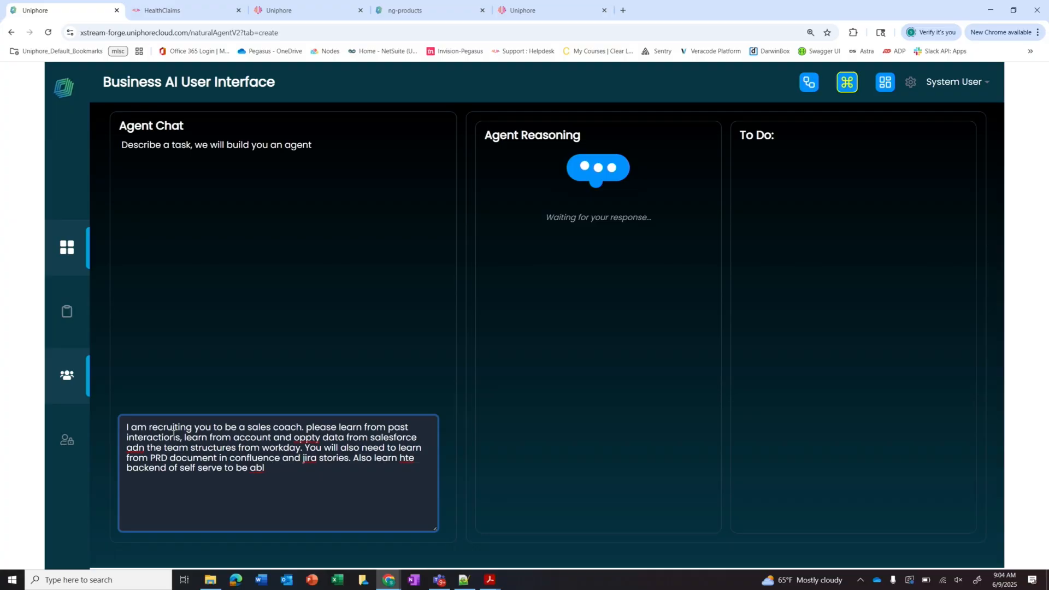
text(e)
key(BackSpace)
key(BackSpace)
key(BackSpace)
key(BackSpace)
text(le to deploy as a self serve a)
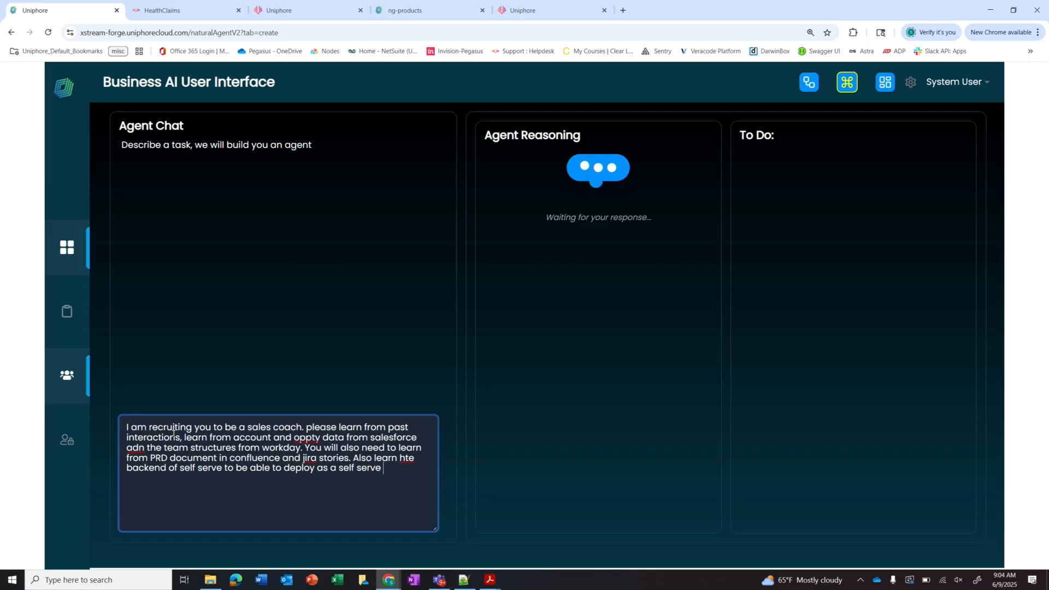
text(pp)
key(Return)
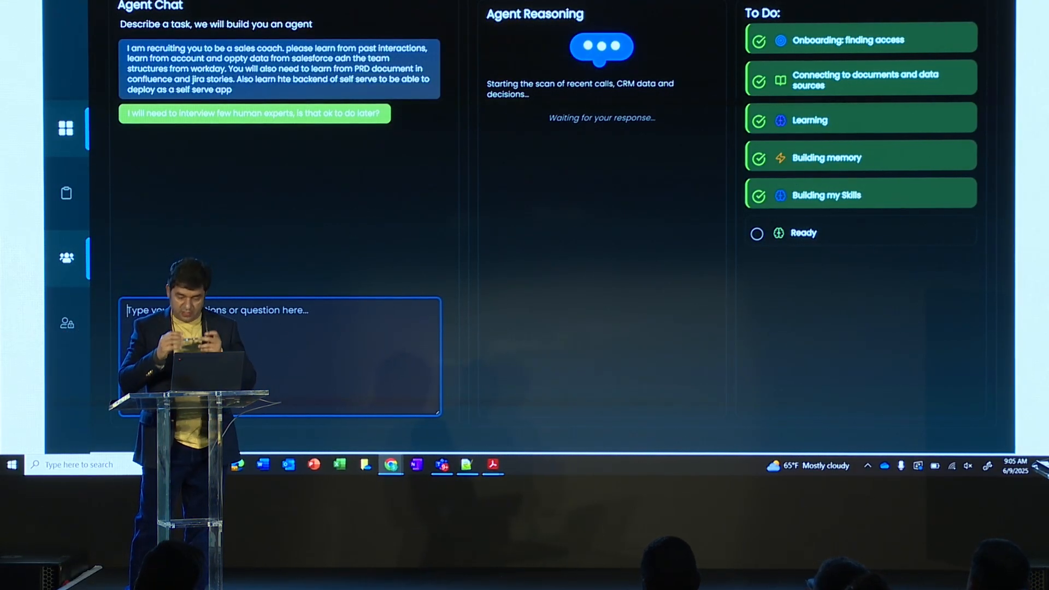
- Answer "yes" to interviewing human experts later and approve the learning plan with "Sure looks good"
text(yes)
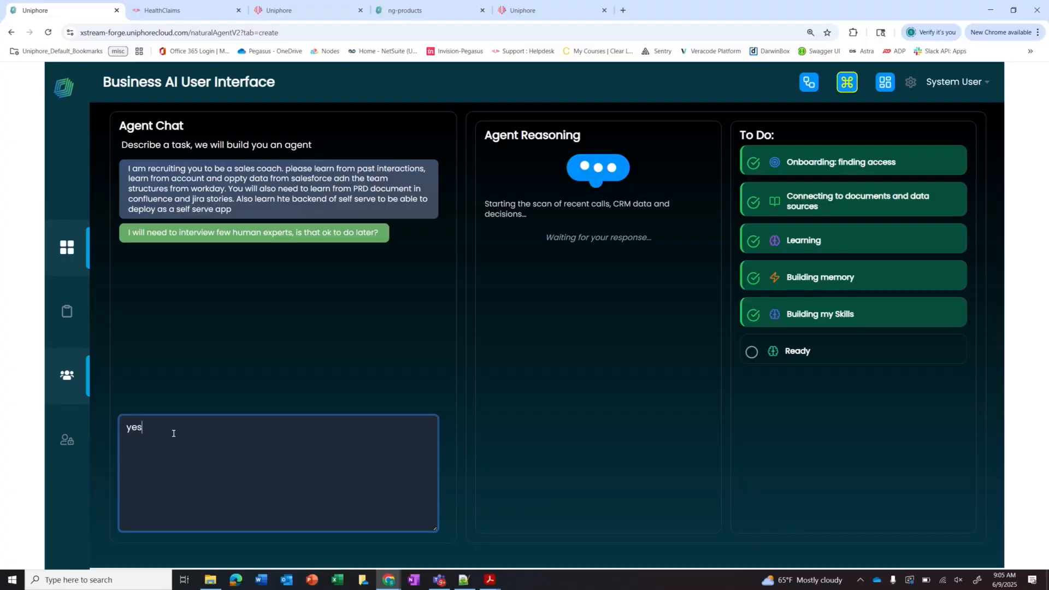
key(Return)
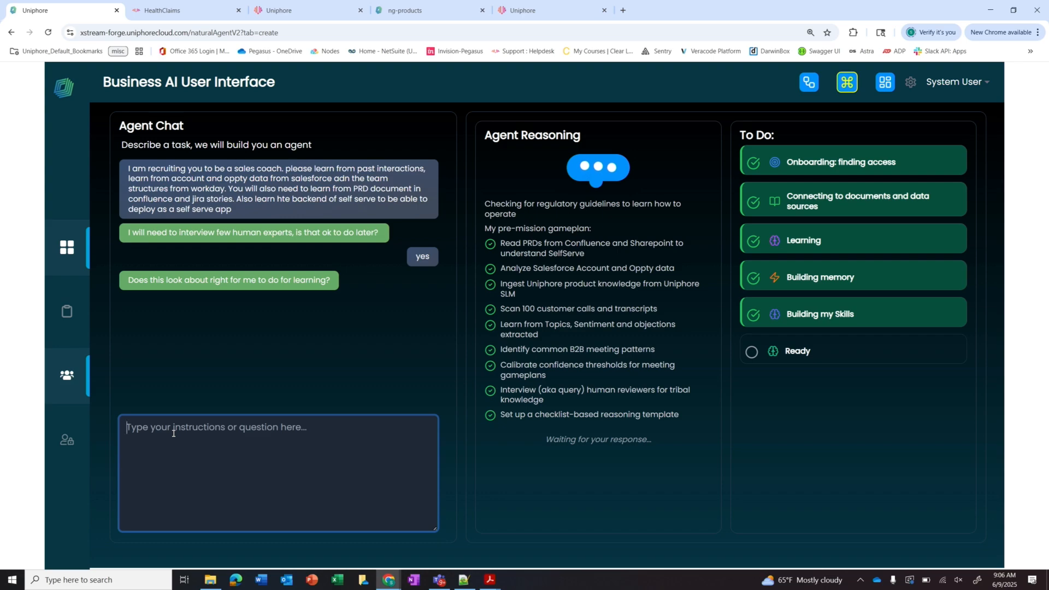
text(Sure )
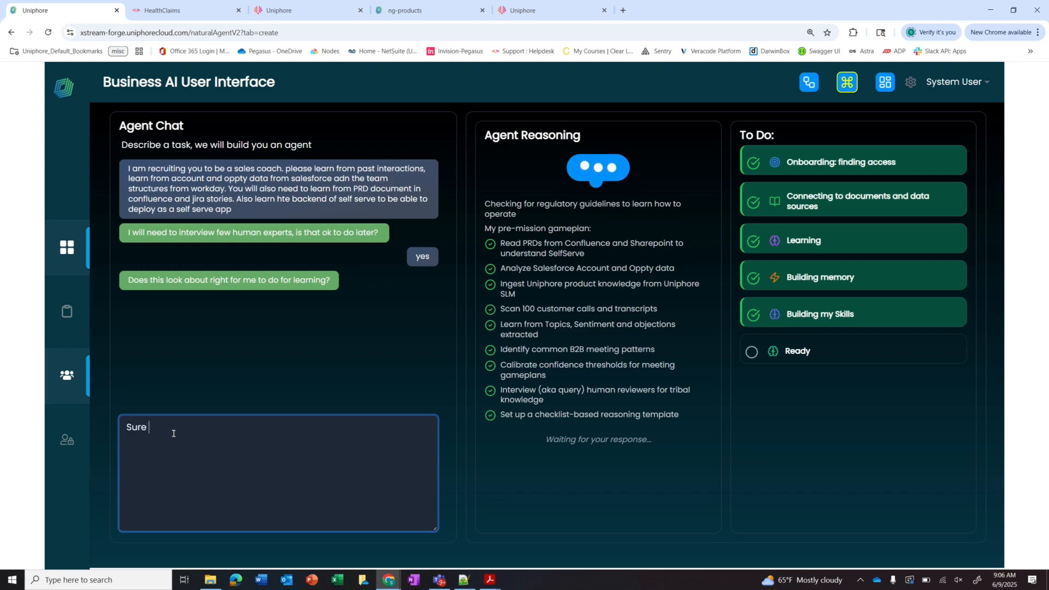
text(looks good)
key(Return)
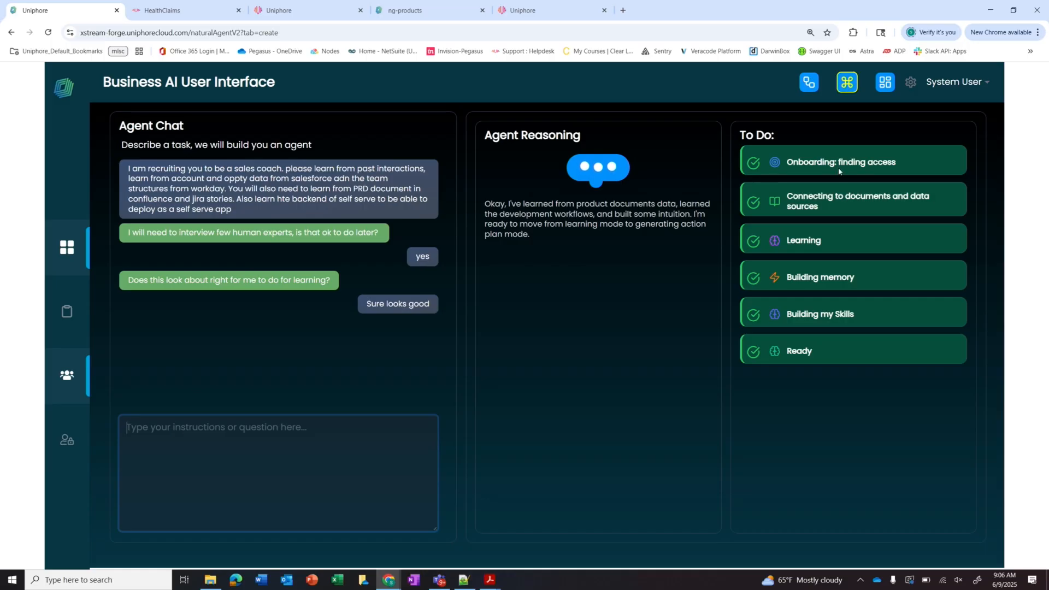
- Open agent launch and write "You are an expert sales coach now, and you should deploy yourself as a conversational chat bot."
click(854, 91)
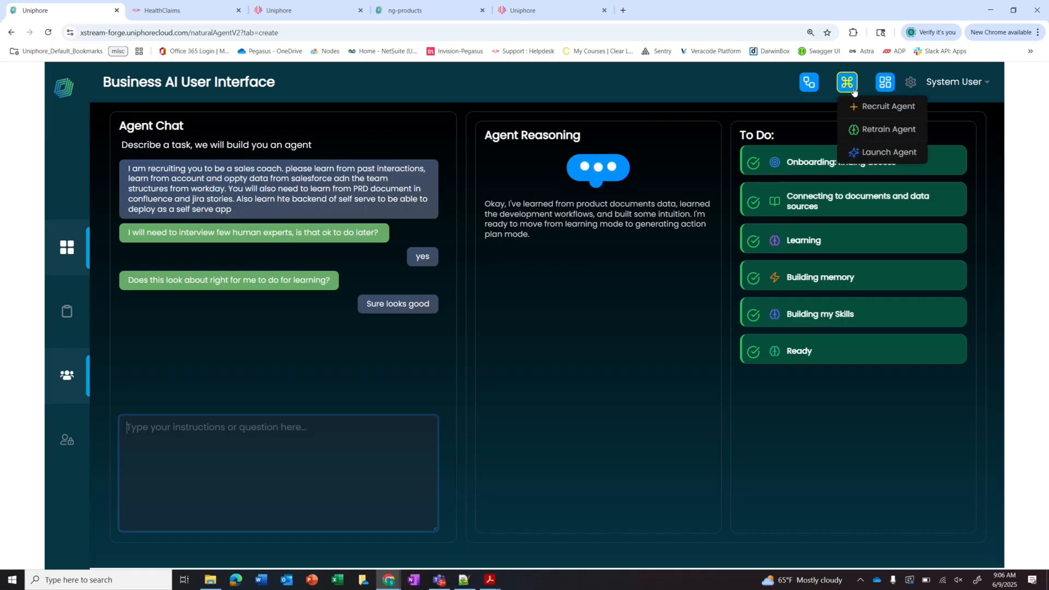
click(858, 156)
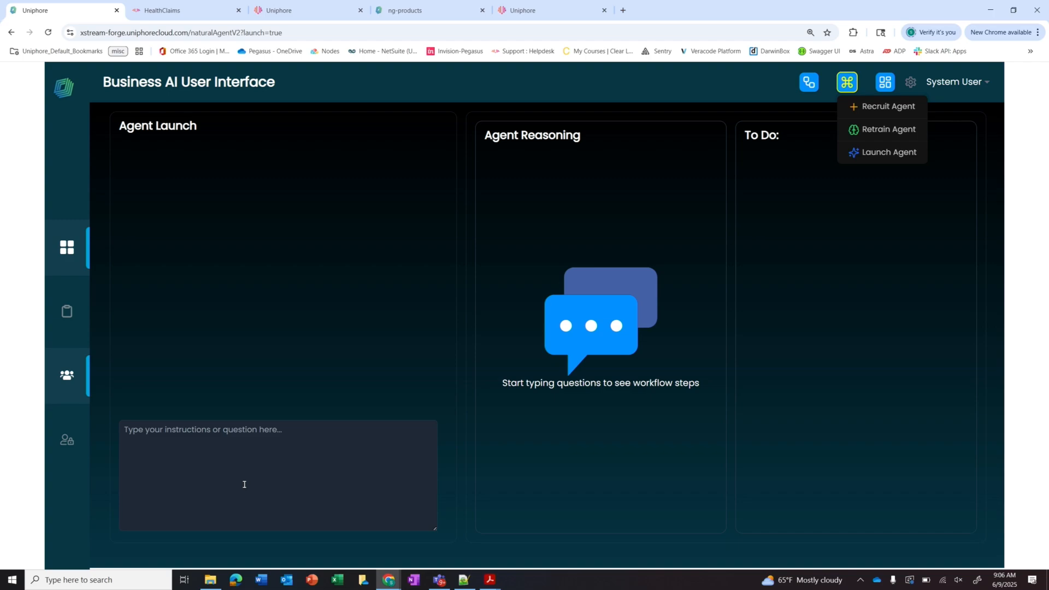
click(286, 480)
text(You ar)
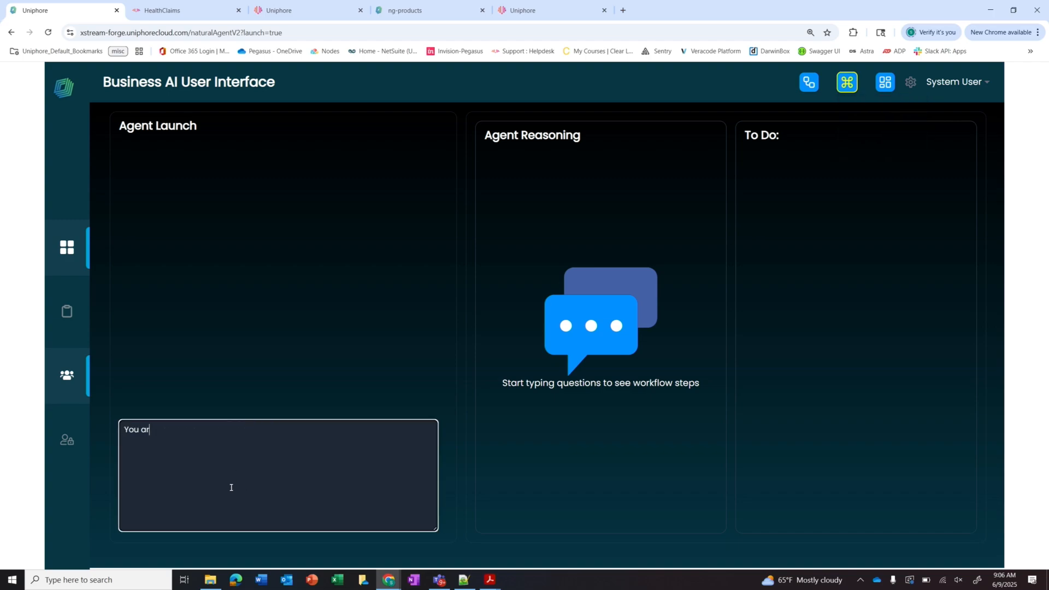
text(e an expert sal)
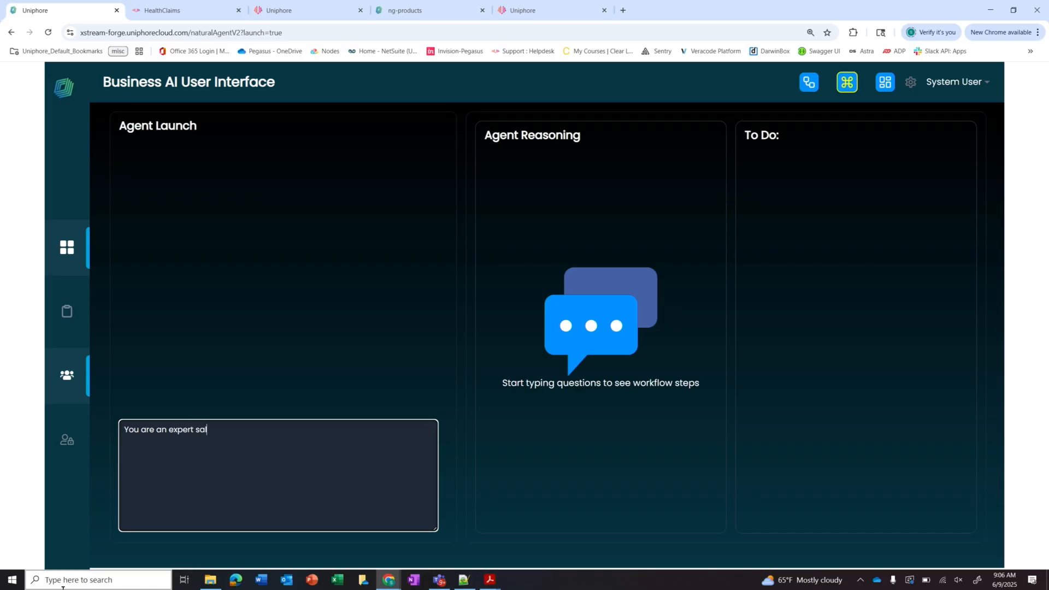
text(es coach now, )
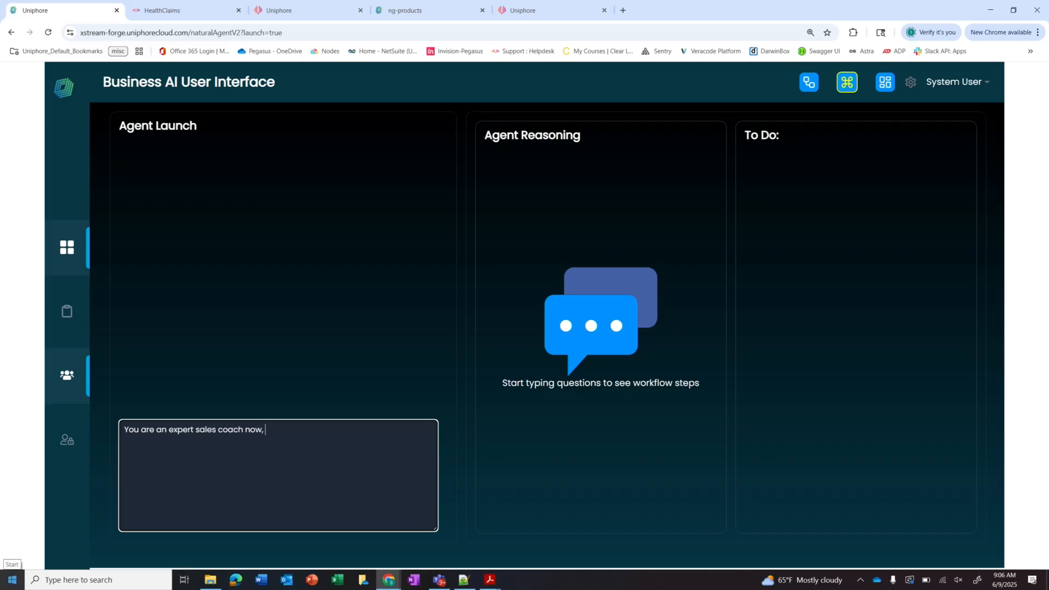
text(and you should deploy )
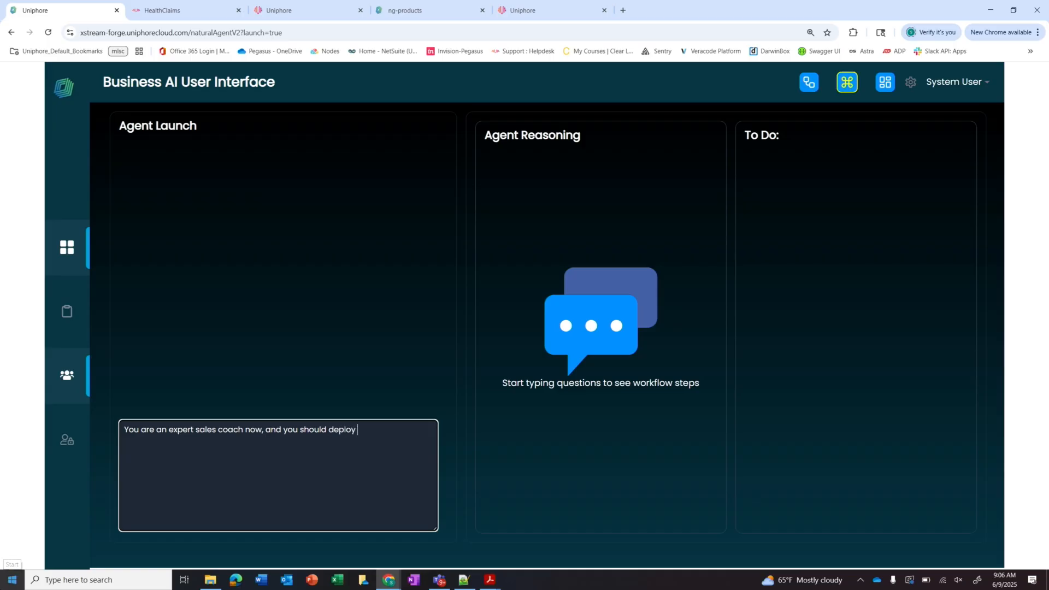
text(yourself as a conversationa)
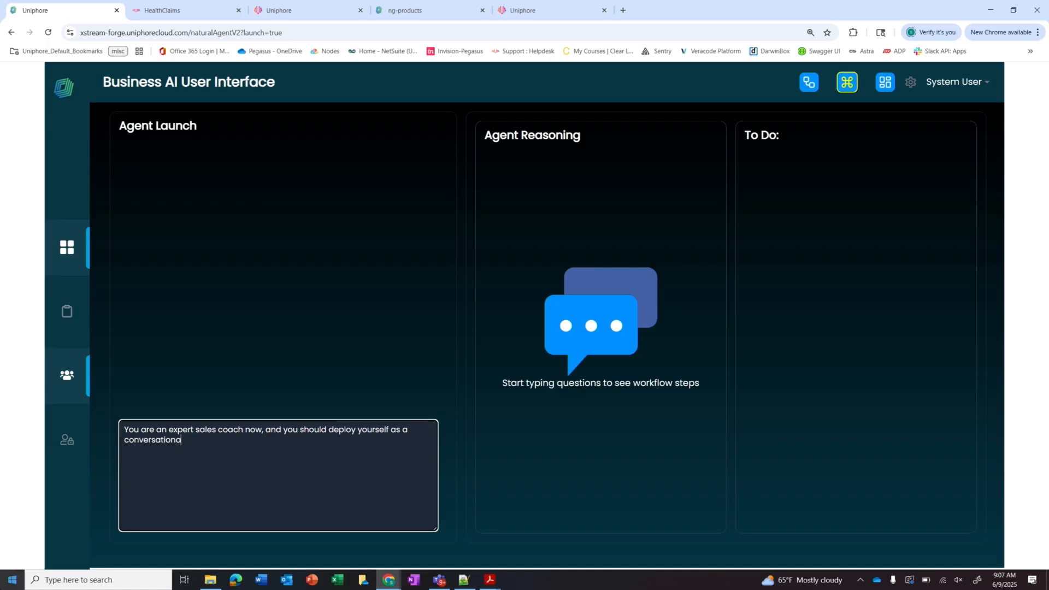
text(l chat bot. Also make sure you ge)
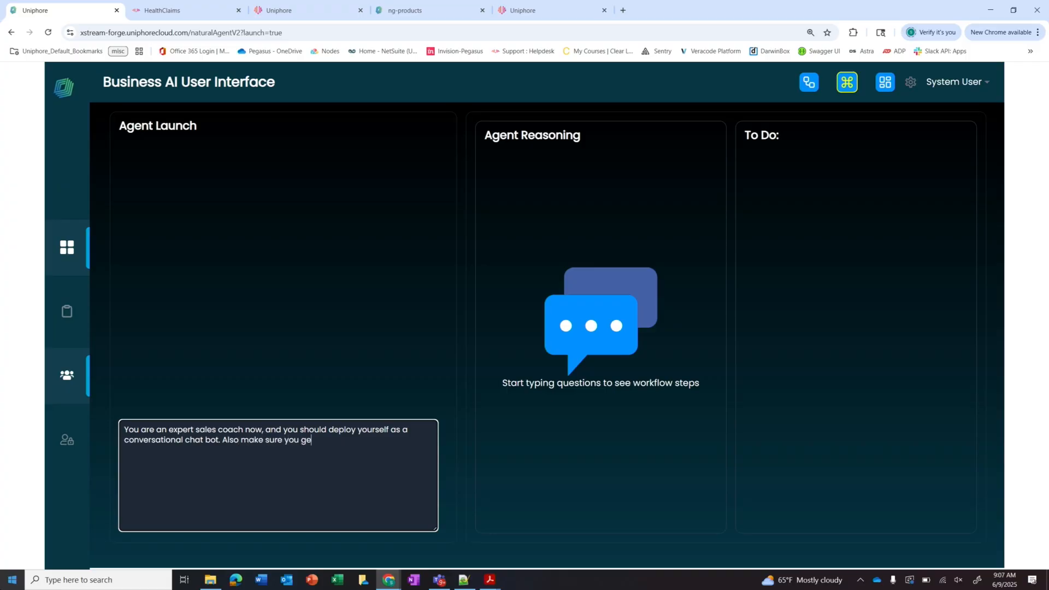
- Complete the launch instruction by asking for a self serve number on which the agent is deployed, and send it
text(t a self serve number on which y)
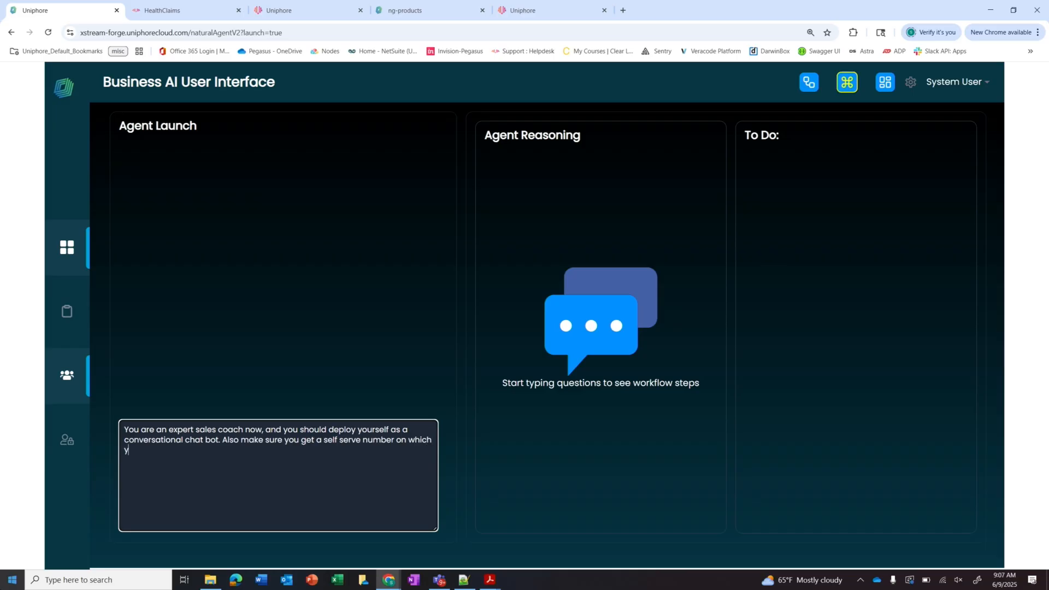
text(ou are deployed)
key(Return)
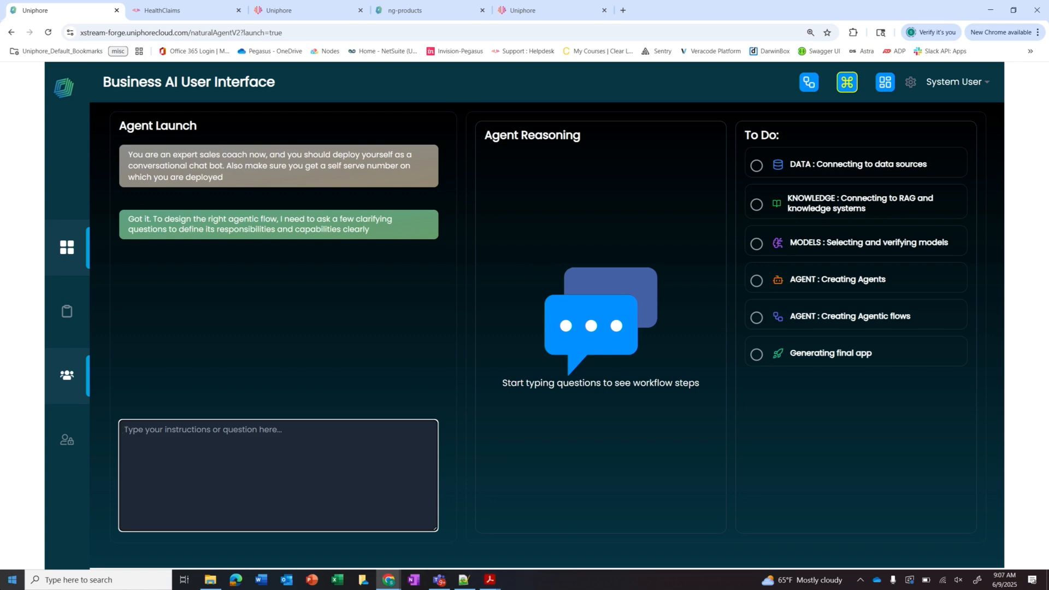
- Agree to the clarifying questions with "sure" and answer the customer interaction storage question with "single system in salesforce"
text(sure)
key(Return)
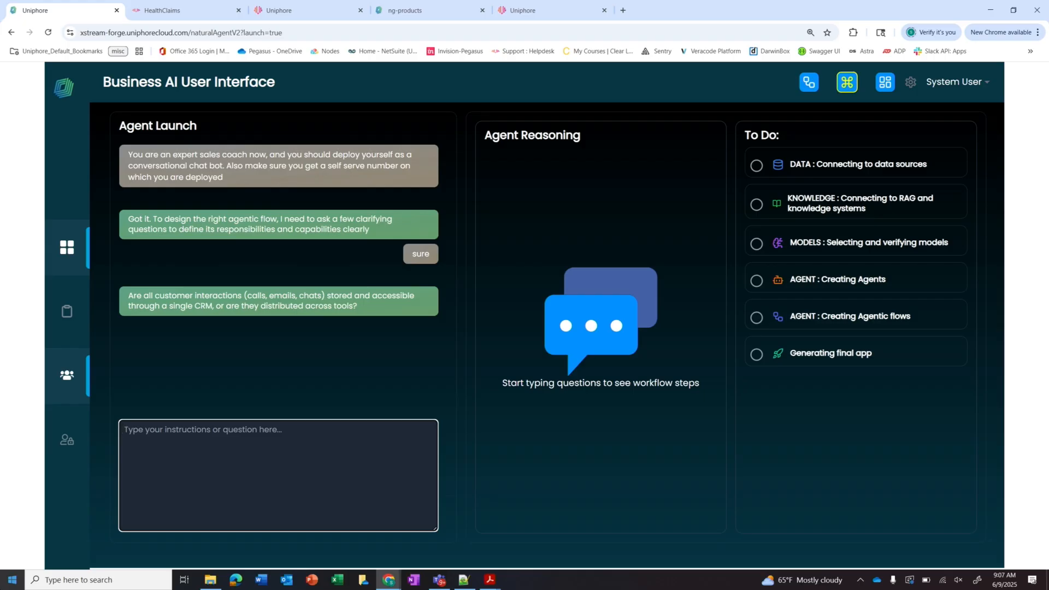
text(sin)
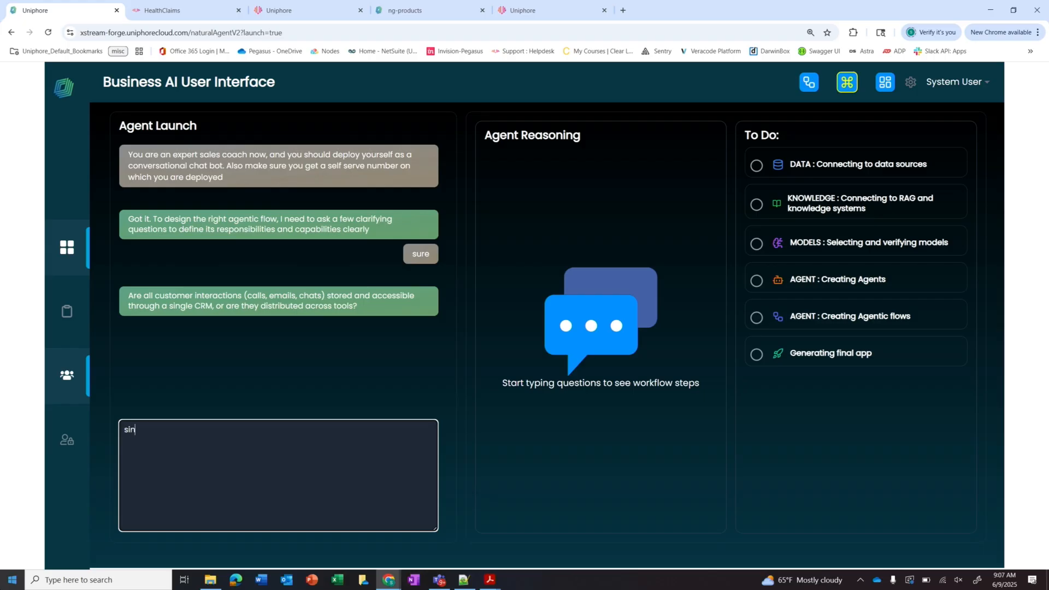
text(gle system in salesforce)
key(Return)
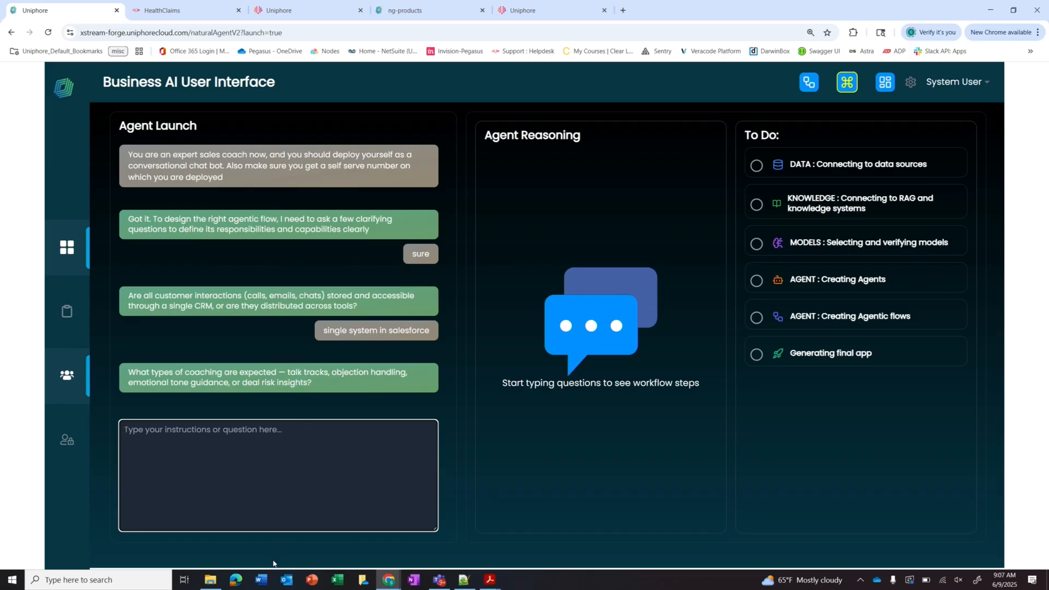
- Answer "all of the above" for the expected coaching types and "yes" to billing data influencing account coaching
text(all of the above)
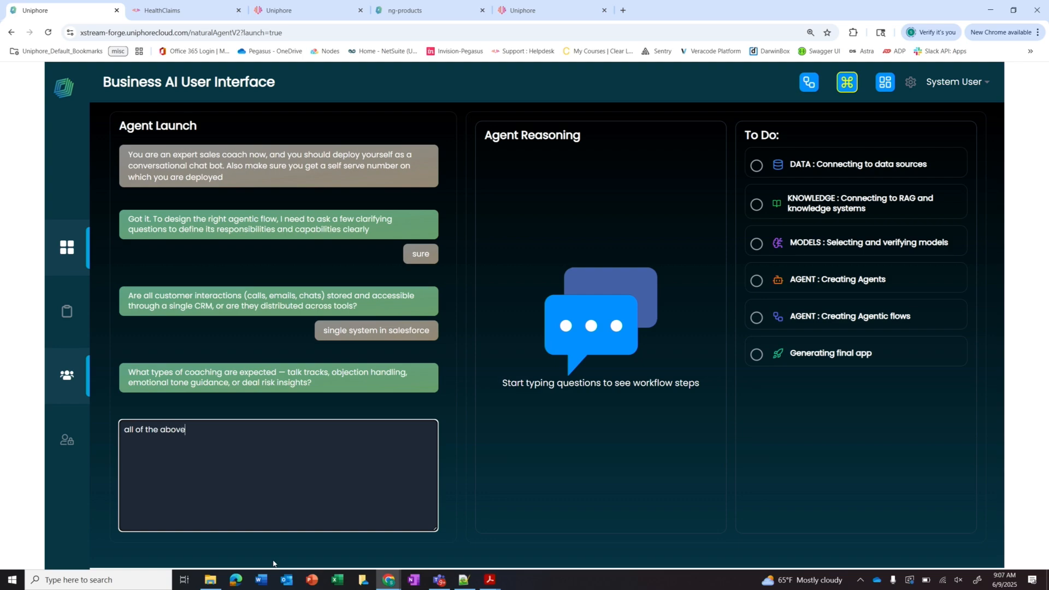
key(Return)
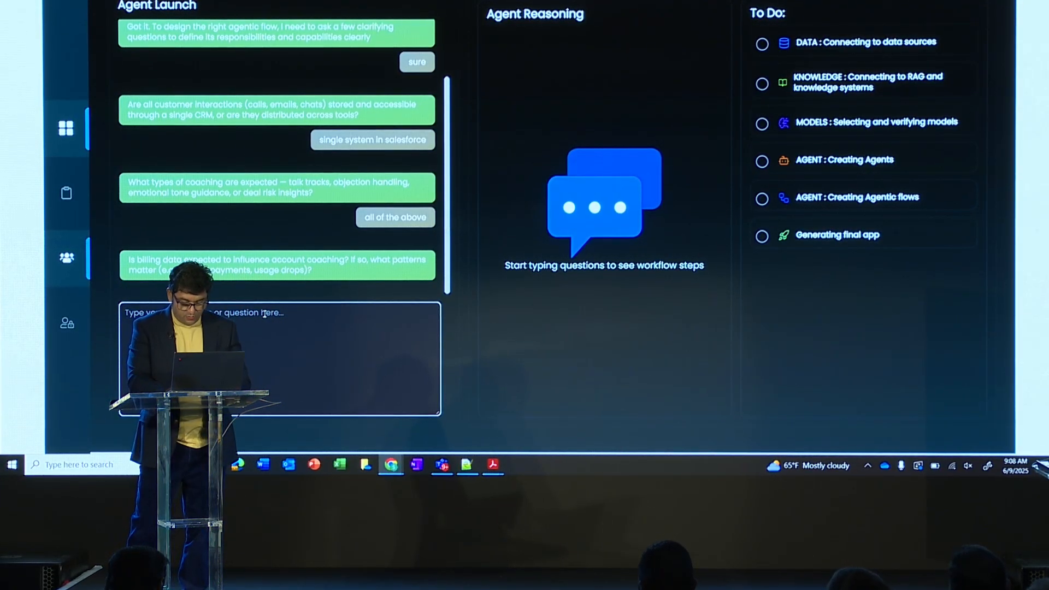
text(yes)
key(Return)
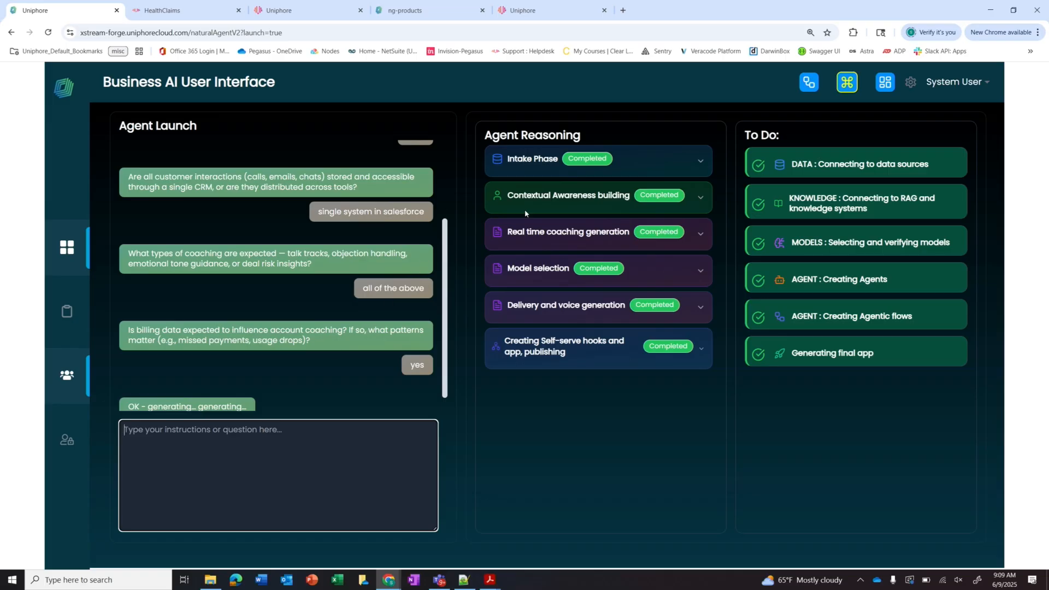
- Expand the details of the delivery and voice generation phase and the self-serve hooks and app publishing phase
click(702, 310)
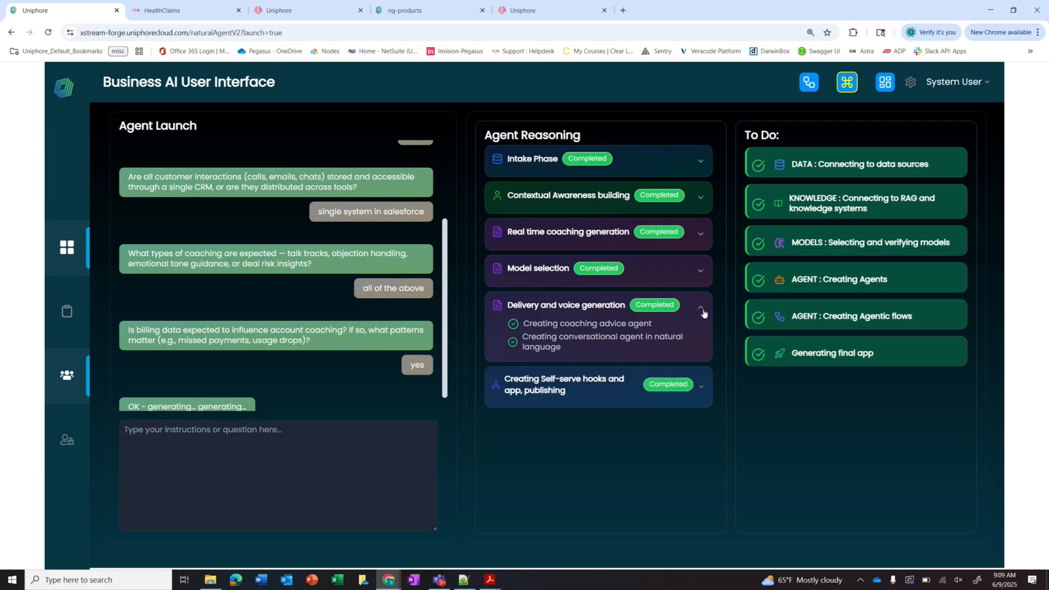
click(702, 389)
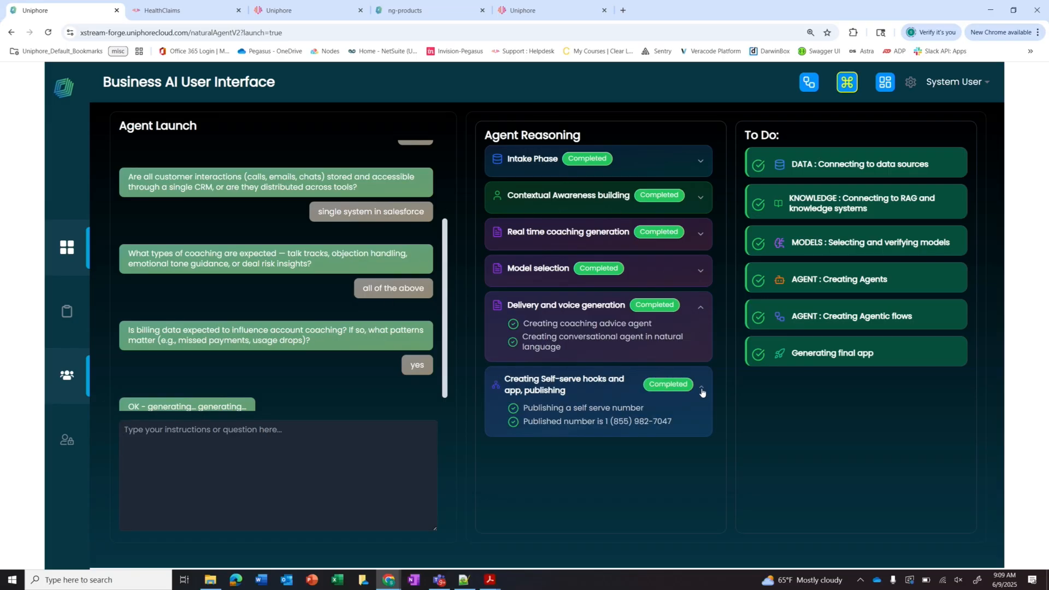